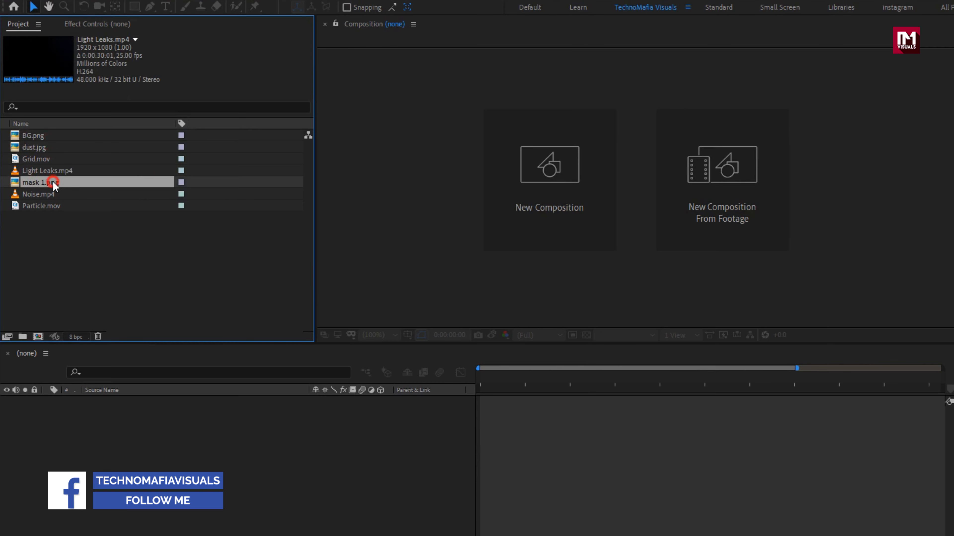
# After checking the Particle.mov footage details, create the 1920×1080, 25 fps Trailer_title composition lasting 0:00:03:00
pyautogui.click(53, 195)
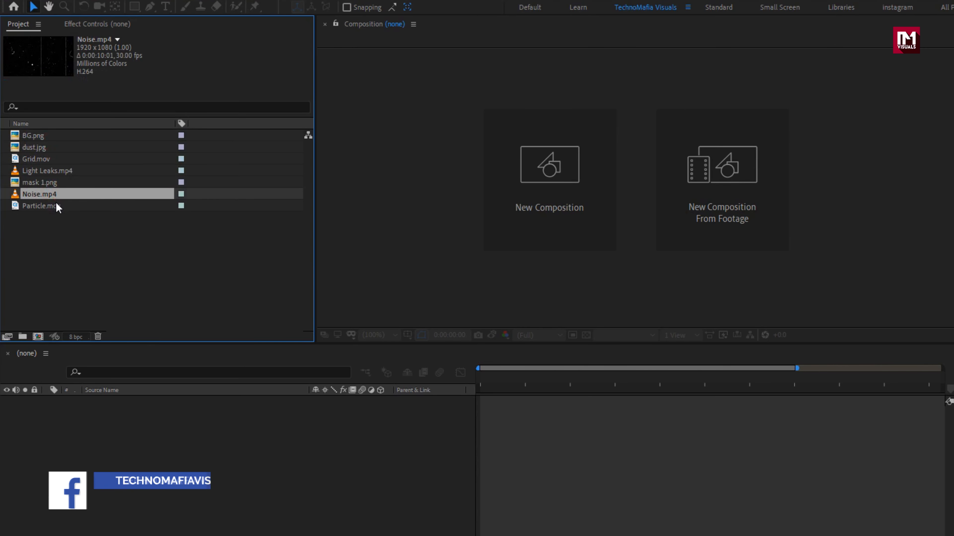
pyautogui.click(56, 202)
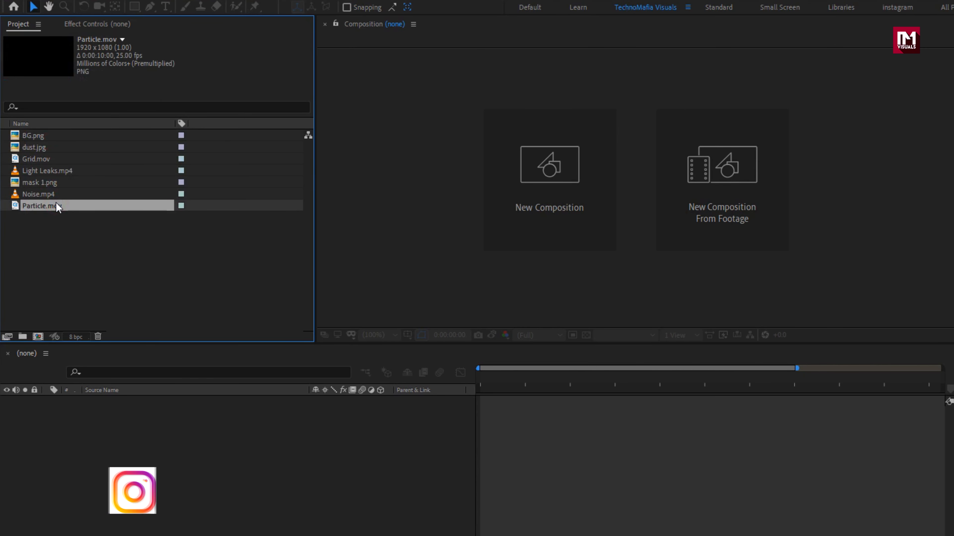
pyautogui.hotkey('ctrl', 'n')
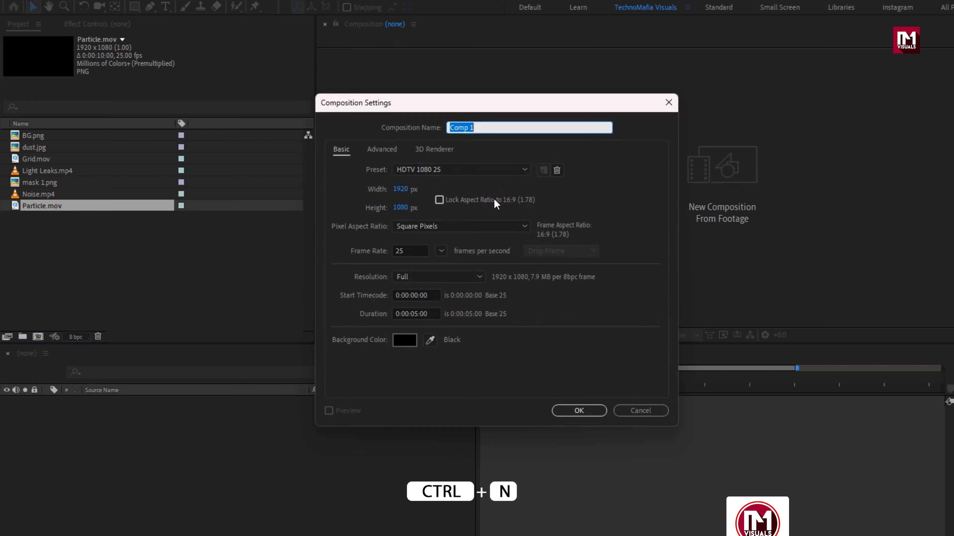
pyautogui.write('Trailer_')
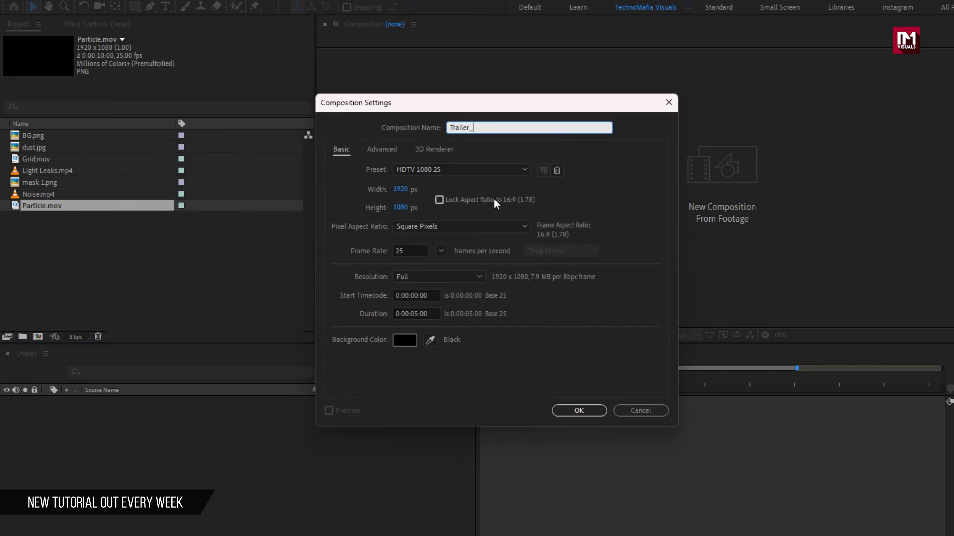
pyautogui.write('title')
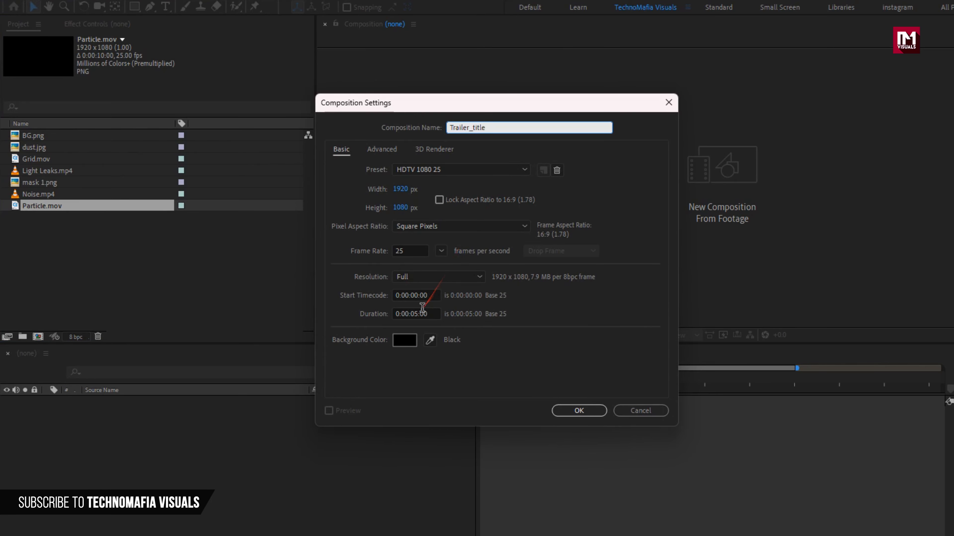
pyautogui.click(417, 314)
pyautogui.write('300')
pyautogui.click(567, 410)
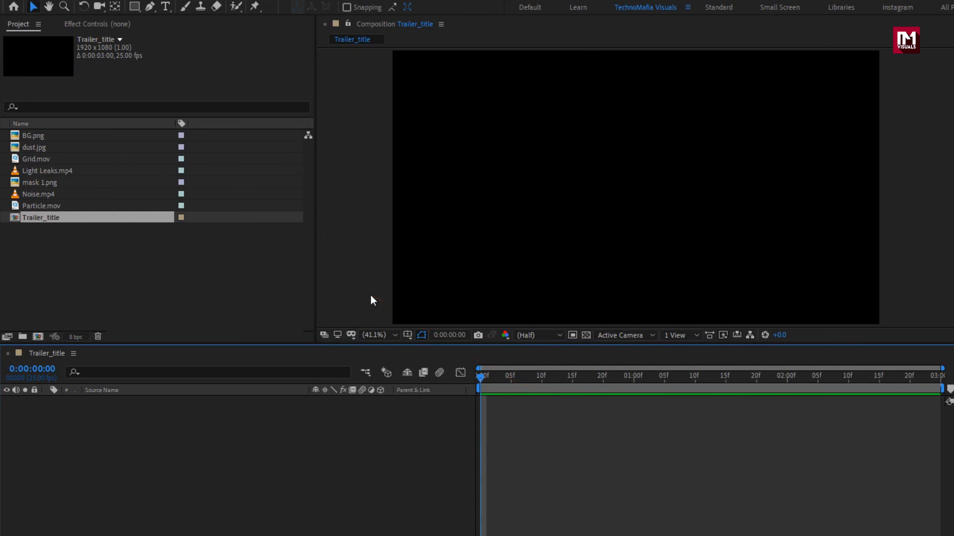
# Place BG.png in Trailer_title and scale it to fill the frame
pyautogui.click(47, 136)
pyautogui.moveTo(46, 136); pyautogui.dragTo(152, 428)
pyautogui.hotkey('ctrl', 'alt', 'f')
# Pre-compose the BG.png layer as 'Background', moving all attributes into it
pyautogui.rightClick(100, 400)
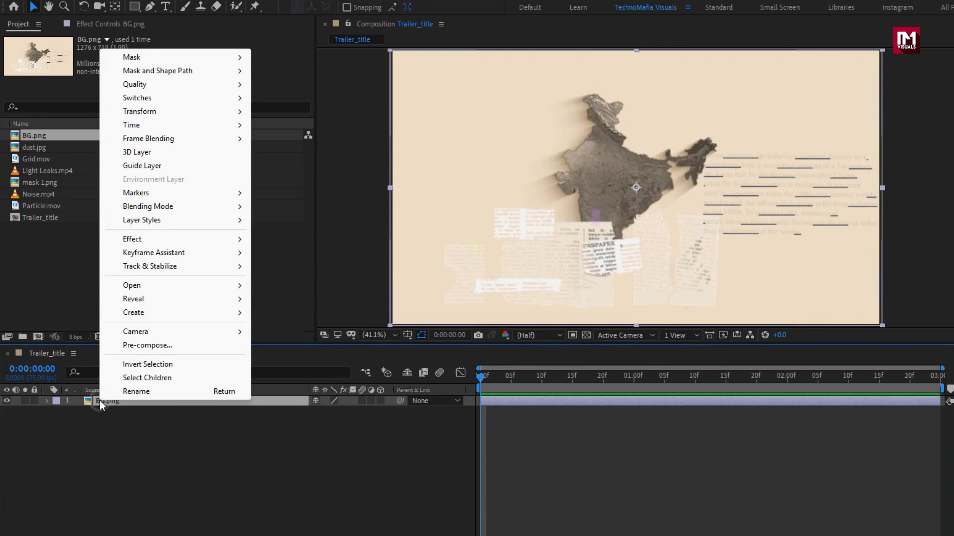
pyautogui.click(131, 346)
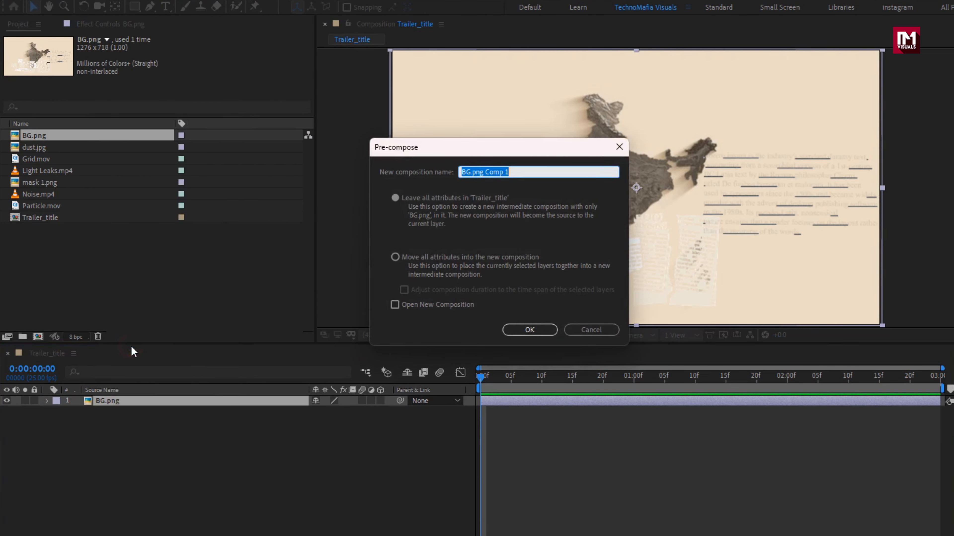
pyautogui.write('Background')
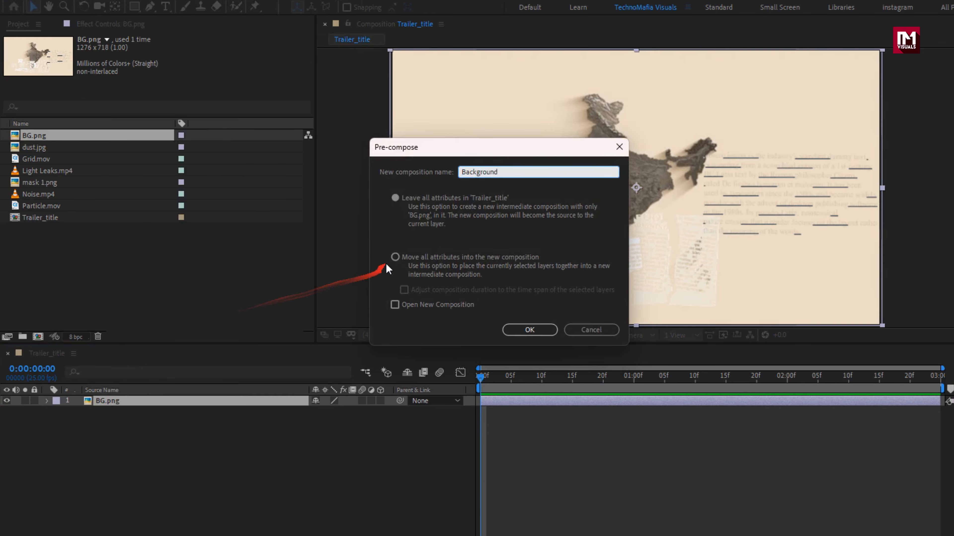
pyautogui.click(394, 258)
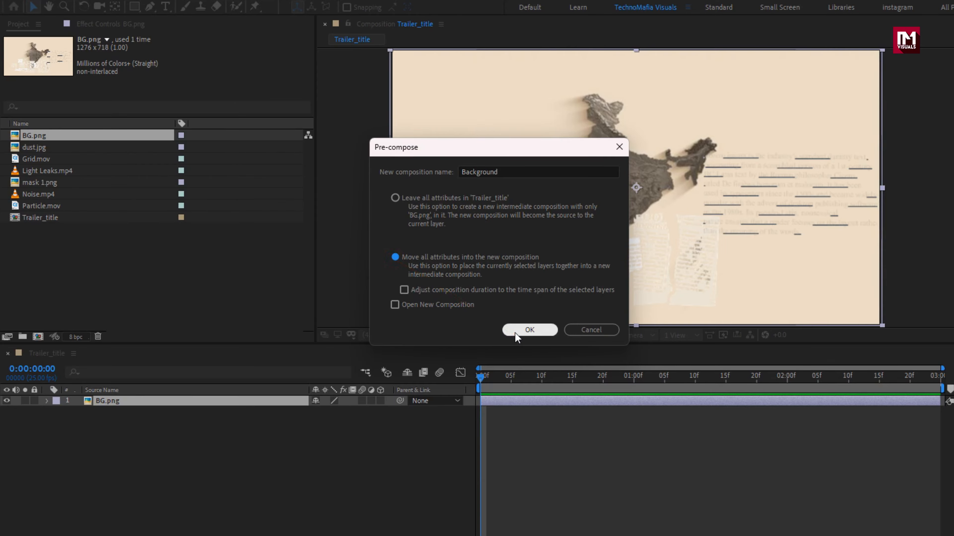
pyautogui.click(514, 334)
# Add an adjustment layer and apply the Tint effect to it
pyautogui.hotkey('ctrl', 'alt', 'y')
pyautogui.click(938, 102)
pyautogui.write('tint')
pyautogui.doubleClick(943, 146)
# Set Tint's Map White To colour to golden orange D29A21
pyautogui.click(174, 70)
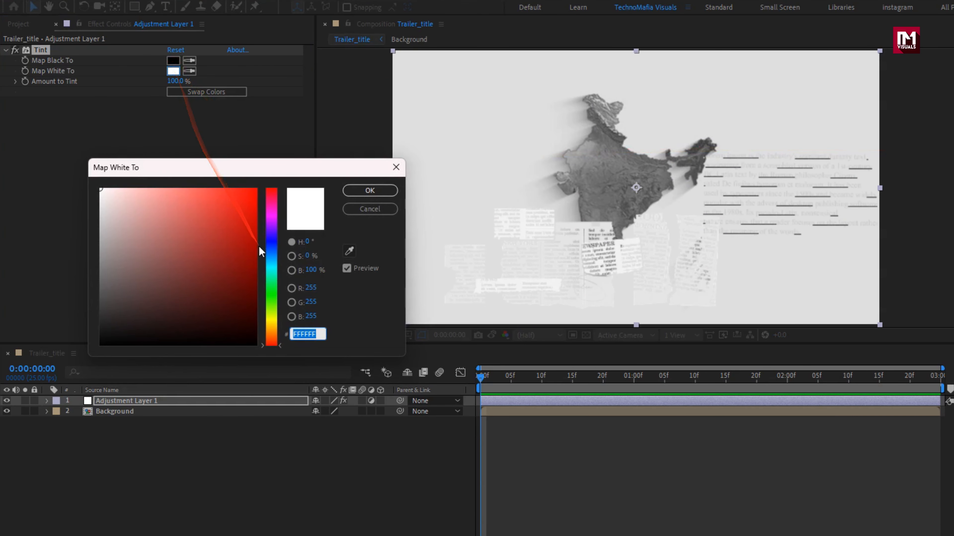
pyautogui.moveTo(271, 300); pyautogui.dragTo(272, 328)
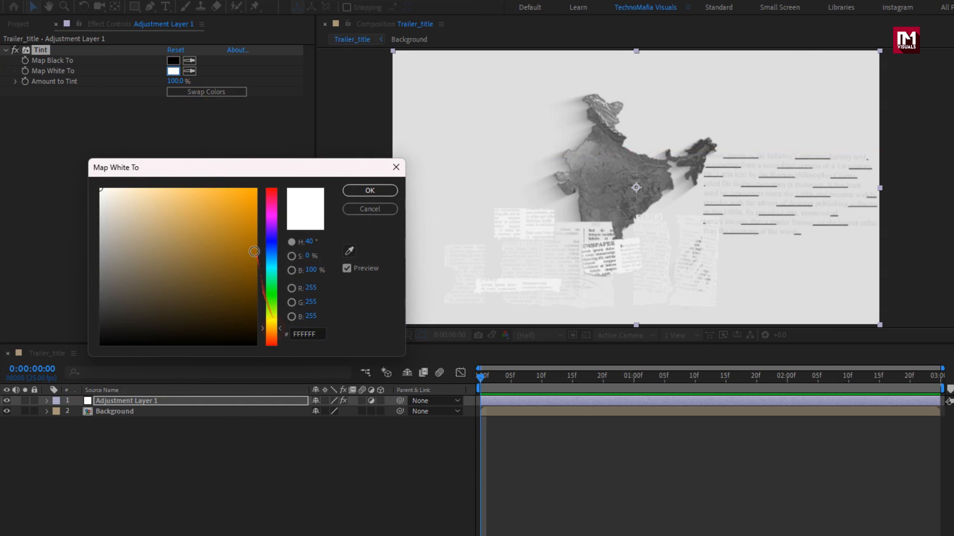
pyautogui.moveTo(254, 252)
pyautogui.mouseDown()
pyautogui.moveTo(247, 198)
pyautogui.moveTo(234, 198)
pyautogui.moveTo(232, 216)
pyautogui.mouseUp()
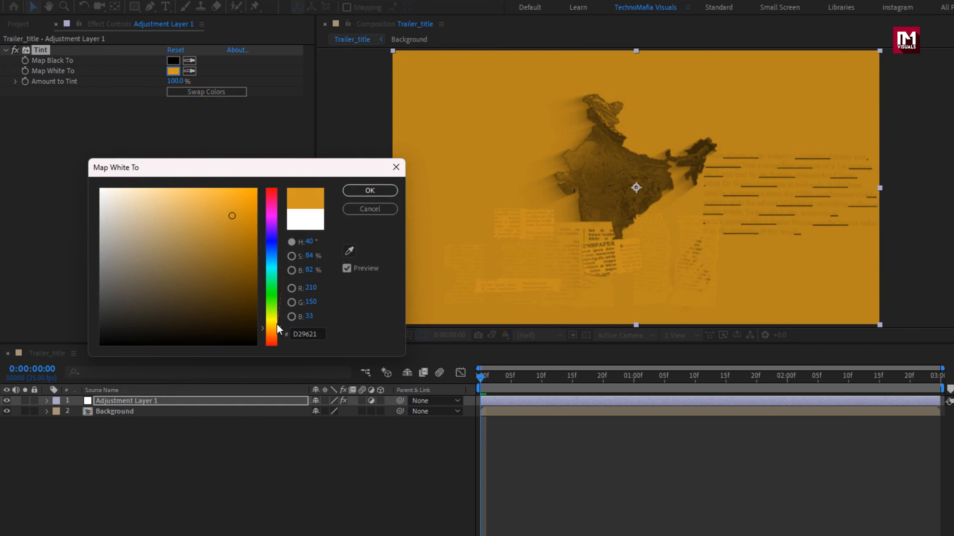
pyautogui.moveTo(277, 326); pyautogui.dragTo(272, 330)
pyautogui.click(370, 191)
# Create a text layer reading 'THE FAMILY MAN' above the map
pyautogui.hotkey('ctrl', 't')
pyautogui.click(571, 133)
pyautogui.write('THE ')
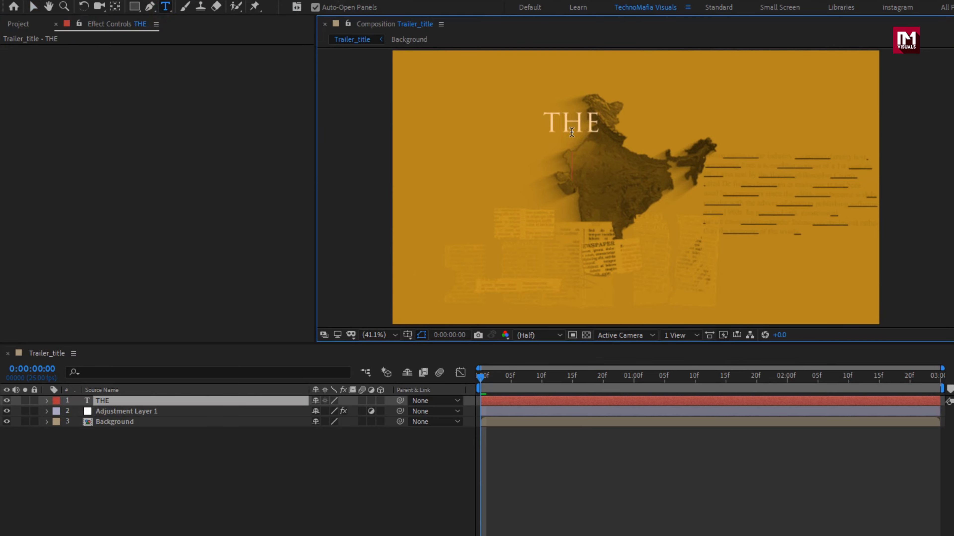
pyautogui.write('FAMILY ')
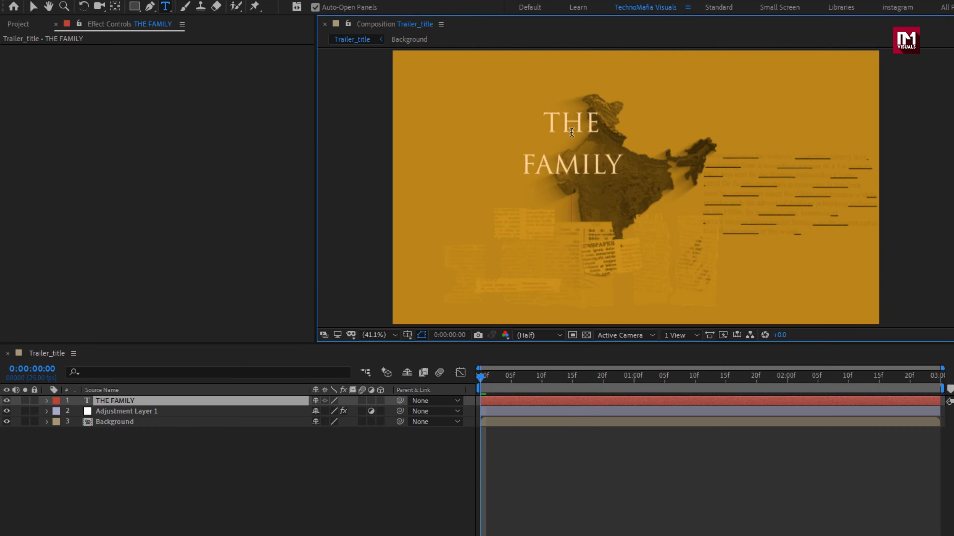
pyautogui.write('MAN')
# Break the title onto separate lines and set it in Bebas Neue Bold at 277 px
pyautogui.press('KP_Enter')
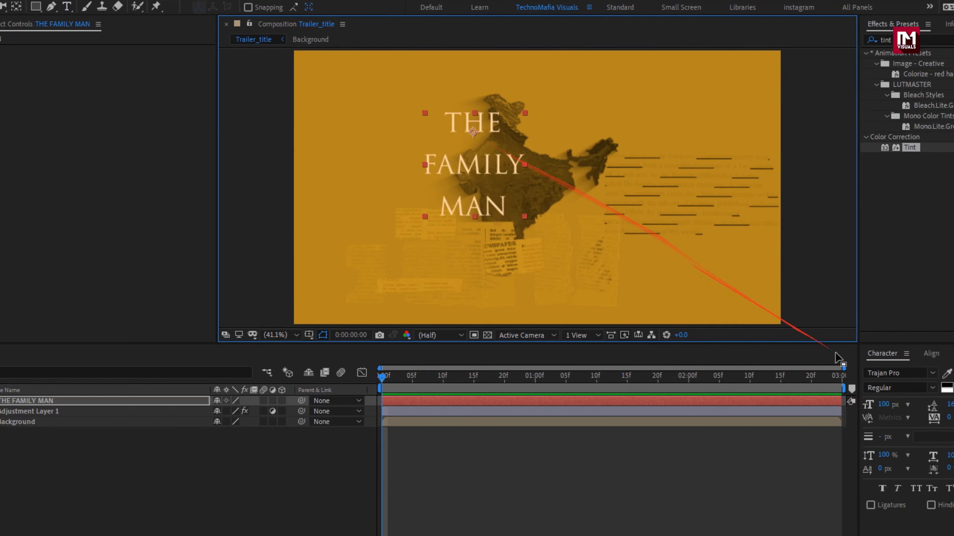
pyautogui.click(792, 372)
pyautogui.write('beb')
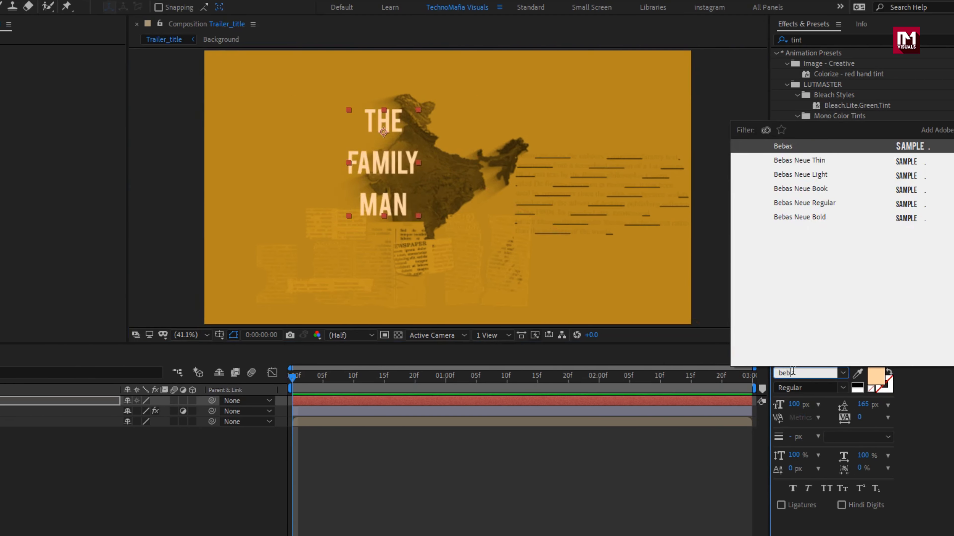
pyautogui.click(800, 217)
pyautogui.moveTo(799, 405); pyautogui.dragTo(887, 405)
# Set 206 px leading and centre the title horizontally and vertically in the frame
pyautogui.click(891, 353)
pyautogui.click(781, 371)
pyautogui.click(842, 354)
pyautogui.click(799, 387)
pyautogui.click(858, 387)
pyautogui.click(381, 241)
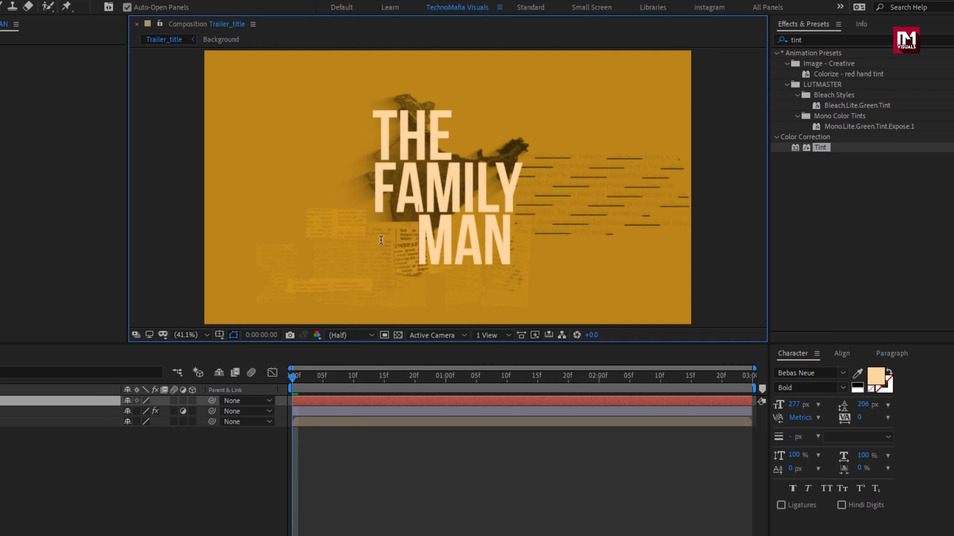
pyautogui.press('Escape')
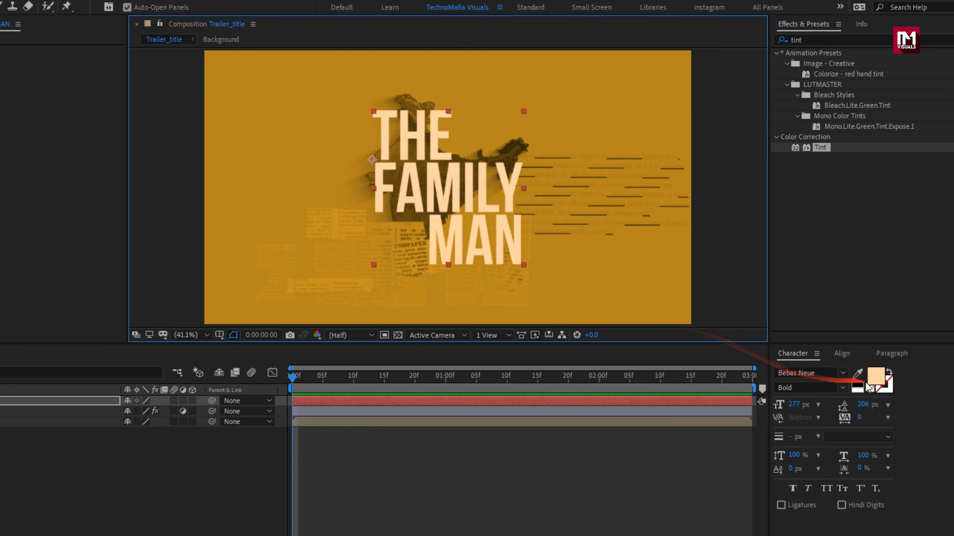
pyautogui.click(883, 377)
# Fill the title black and matte it with Noise.mp4 as a Luma Inverted Matte
pyautogui.moveTo(134, 295); pyautogui.dragTo(40, 377)
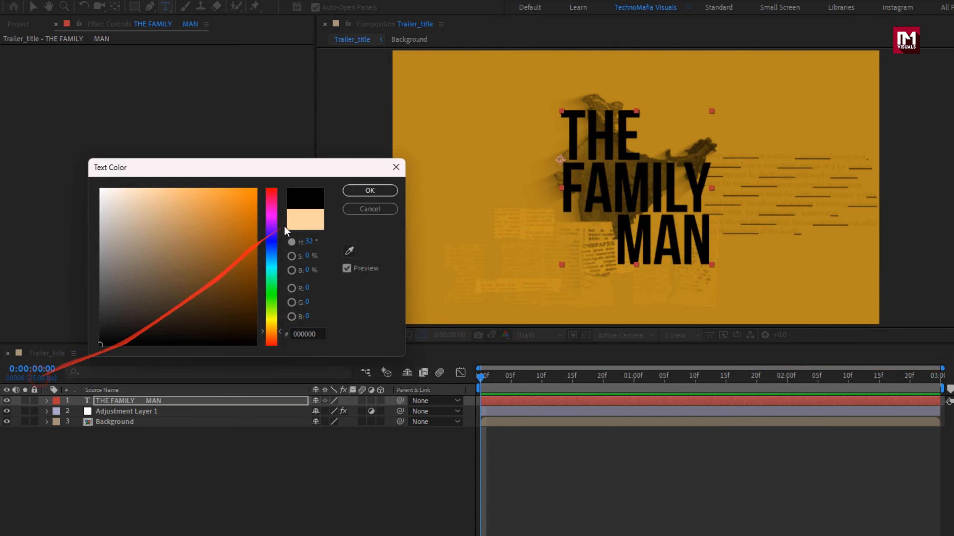
pyautogui.click(361, 198)
pyautogui.click(20, 24)
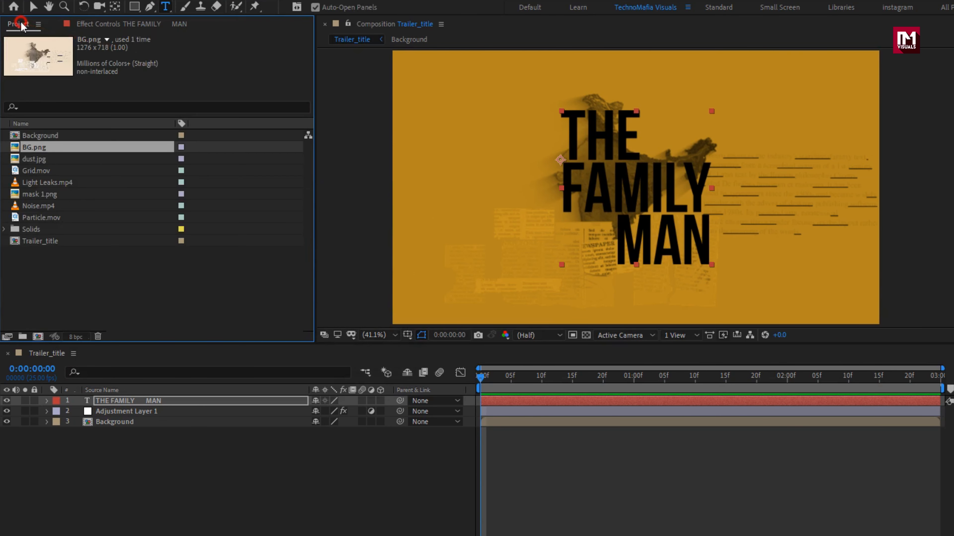
pyautogui.click(36, 207)
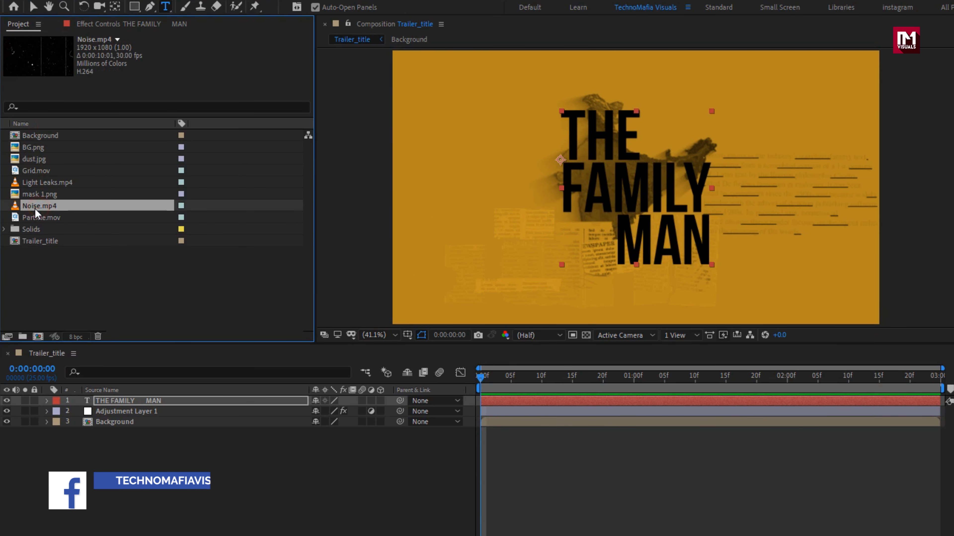
pyautogui.moveTo(36, 208); pyautogui.dragTo(109, 398)
pyautogui.click(300, 411)
pyautogui.click(353, 487)
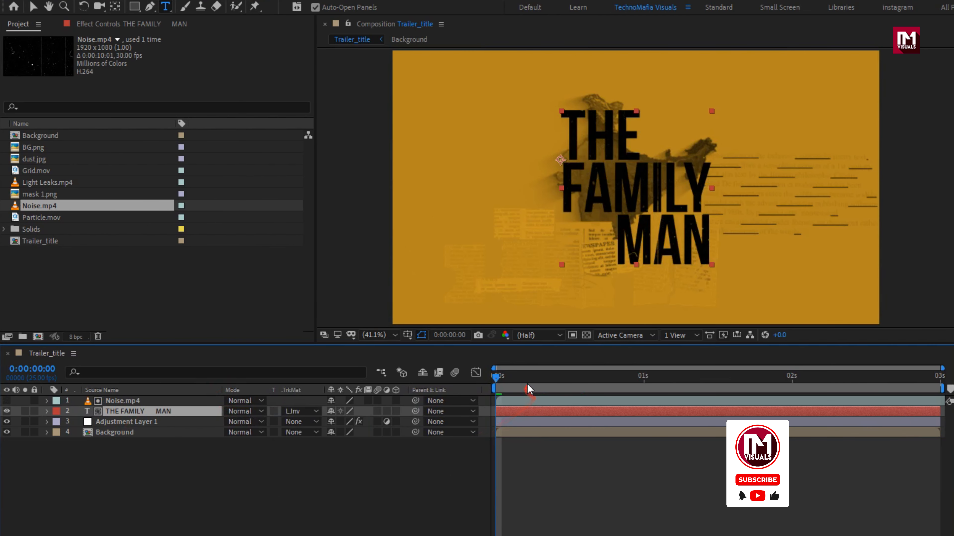
pyautogui.moveTo(524, 377); pyautogui.dragTo(711, 376)
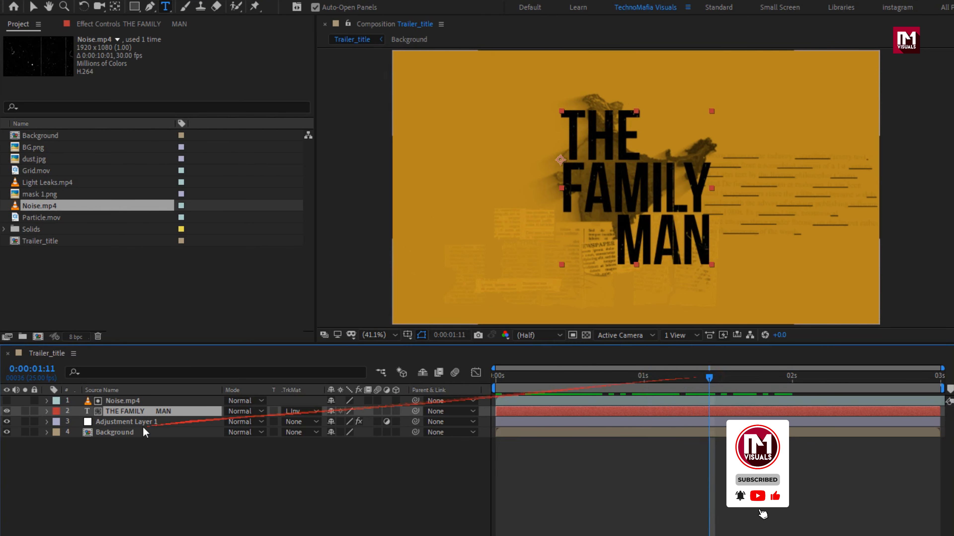
# Pre-compose the noise and title layers into a composition named 'Text'
pyautogui.keyDown('shift'); pyautogui.click(113, 403); pyautogui.keyUp('shift')
pyautogui.rightClick(114, 403)
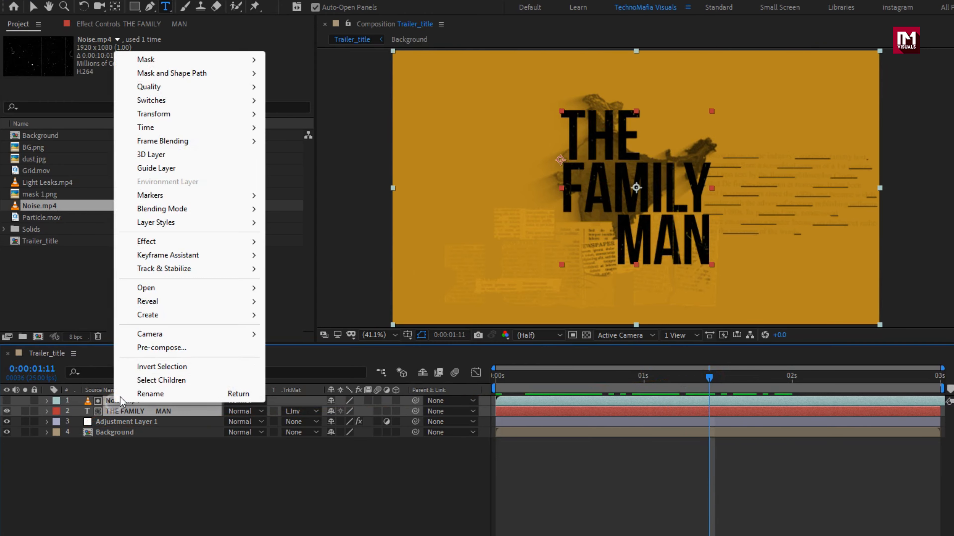
pyautogui.click(143, 348)
pyautogui.write('Text')
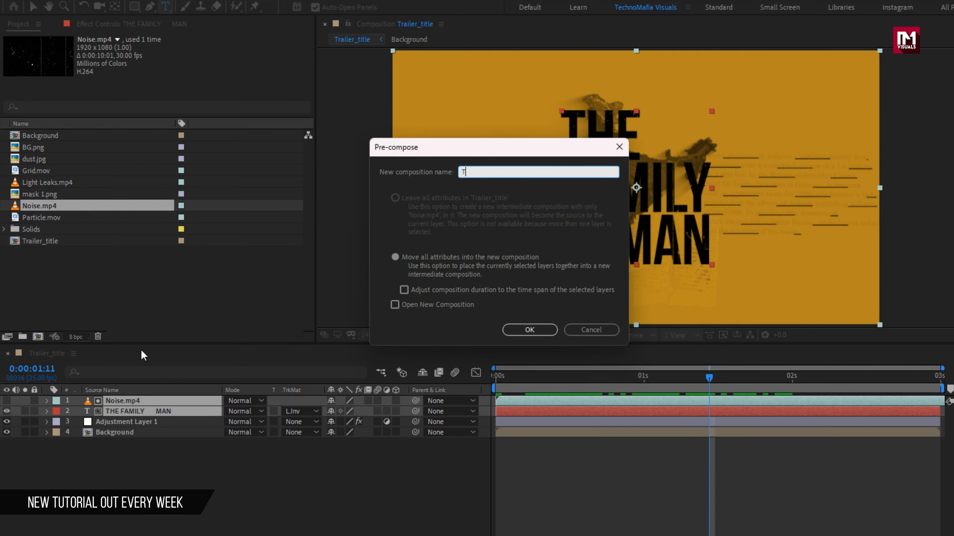
pyautogui.press('Return')
# Add Particle.mov, duplicate it into five copies, and make particles, Text and Background 3D
pyautogui.moveTo(41, 218); pyautogui.dragTo(127, 399)
pyautogui.click(396, 401)
pyautogui.click(395, 411)
pyautogui.click(396, 433)
pyautogui.click(130, 400)
pyautogui.hotkey('ctrl', 'd')
pyautogui.hotkey('ctrl', 'd')
pyautogui.hotkey('ctrl', 'd')
pyautogui.hotkey('ctrl', 'd')
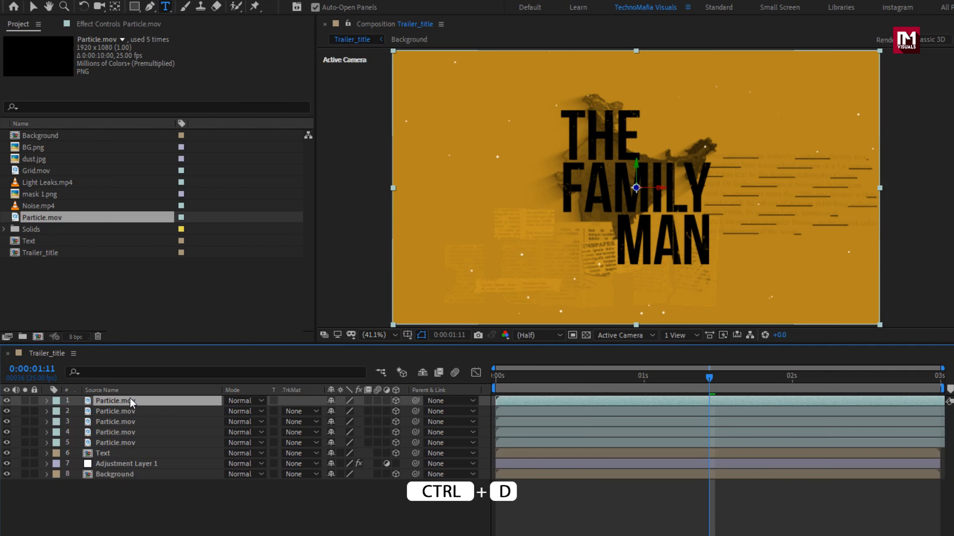
# Scale the particle copies to different sizes, including 181% and 128%
pyautogui.press('s')
pyautogui.click(423, 410)
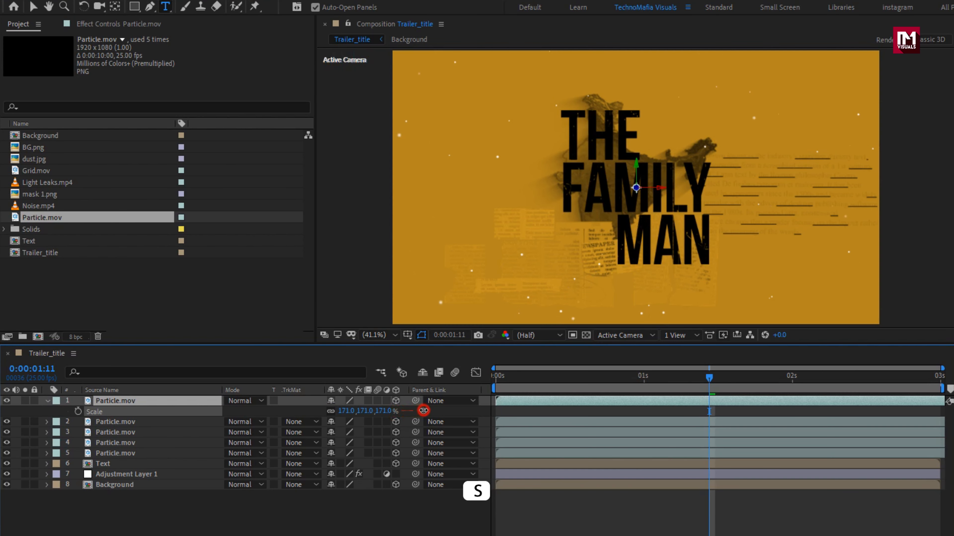
pyautogui.click(158, 421)
pyautogui.press('s')
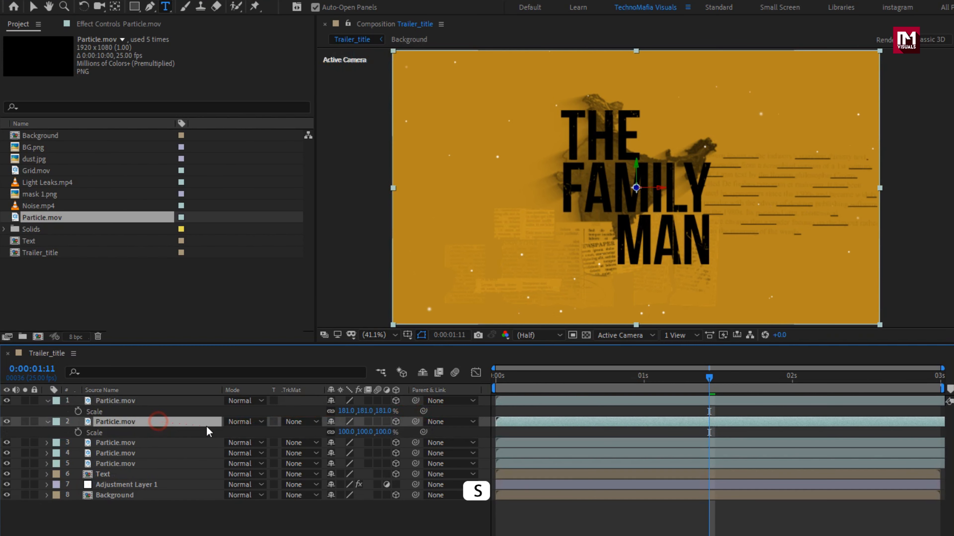
pyautogui.moveTo(383, 432); pyautogui.dragTo(390, 451)
pyautogui.click(146, 443)
pyautogui.press('s')
# Rotate the fourth particle copy 46° and the third −41° around Z
pyautogui.click(142, 464)
pyautogui.press('s')
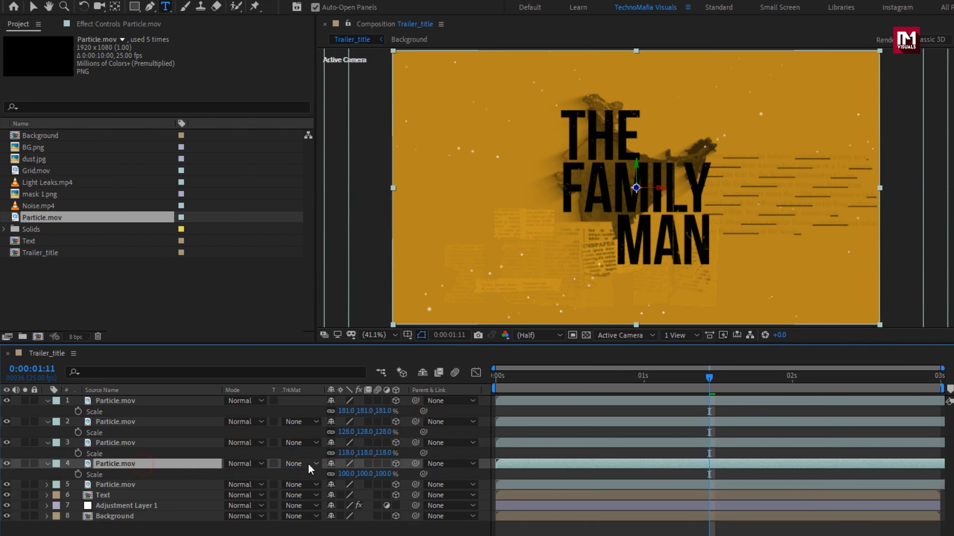
pyautogui.press('r')
pyautogui.moveTo(342, 505); pyautogui.dragTo(372, 504)
pyautogui.click(47, 464)
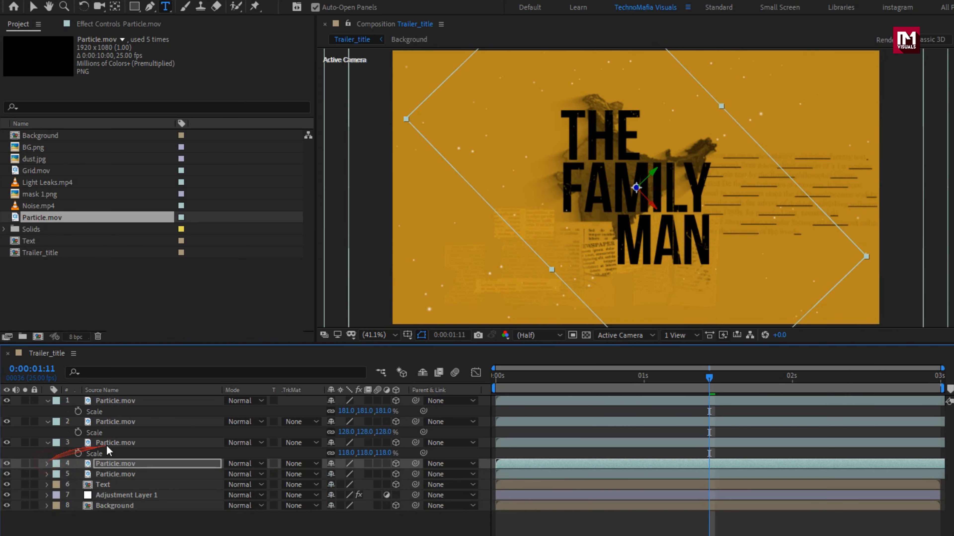
pyautogui.click(108, 443)
pyautogui.press('r')
pyautogui.moveTo(340, 484); pyautogui.dragTo(315, 486)
# Rotate the second particle copy to a new Z angle and step the time back slightly
pyautogui.click(48, 443)
pyautogui.click(113, 422)
pyautogui.press('r')
pyautogui.moveTo(344, 463); pyautogui.dragTo(361, 463)
pyautogui.click(47, 422)
pyautogui.click(47, 401)
pyautogui.moveTo(709, 377); pyautogui.dragTo(697, 378)
# Move the top particle copy to Z 408 and the second to Z −795
pyautogui.click(107, 402)
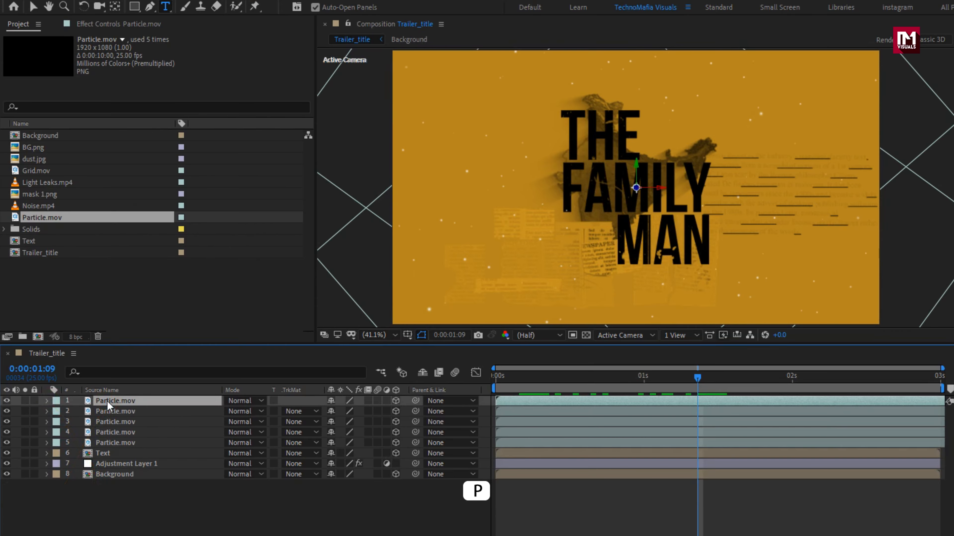
pyautogui.press('p')
pyautogui.click(470, 412)
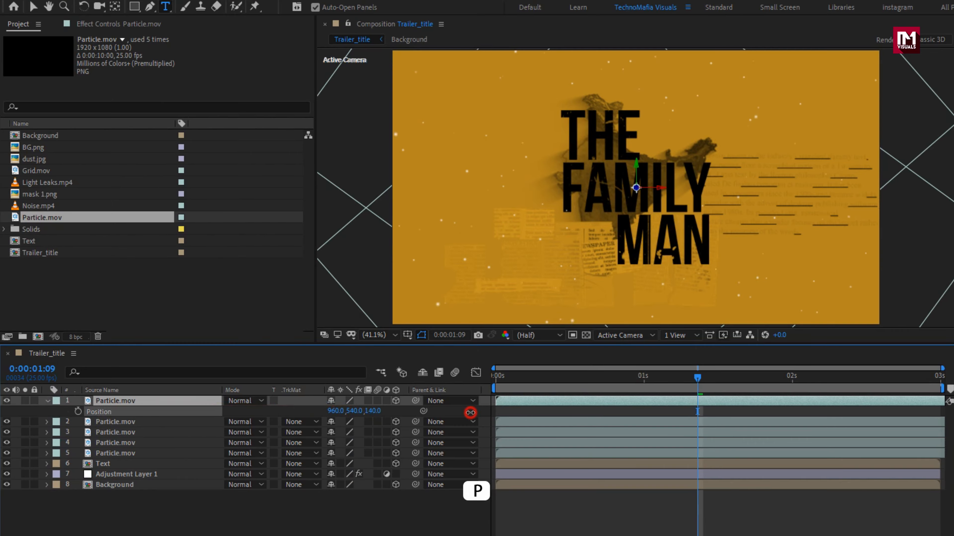
pyautogui.moveTo(471, 412); pyautogui.dragTo(618, 405)
pyautogui.click(115, 422)
pyautogui.press('p')
pyautogui.moveTo(371, 431); pyautogui.dragTo(257, 434)
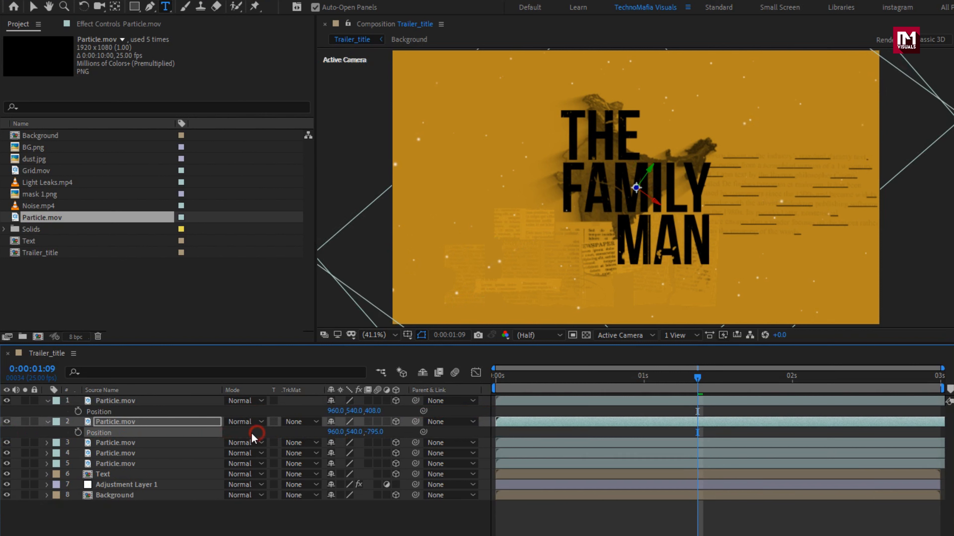
pyautogui.click(48, 422)
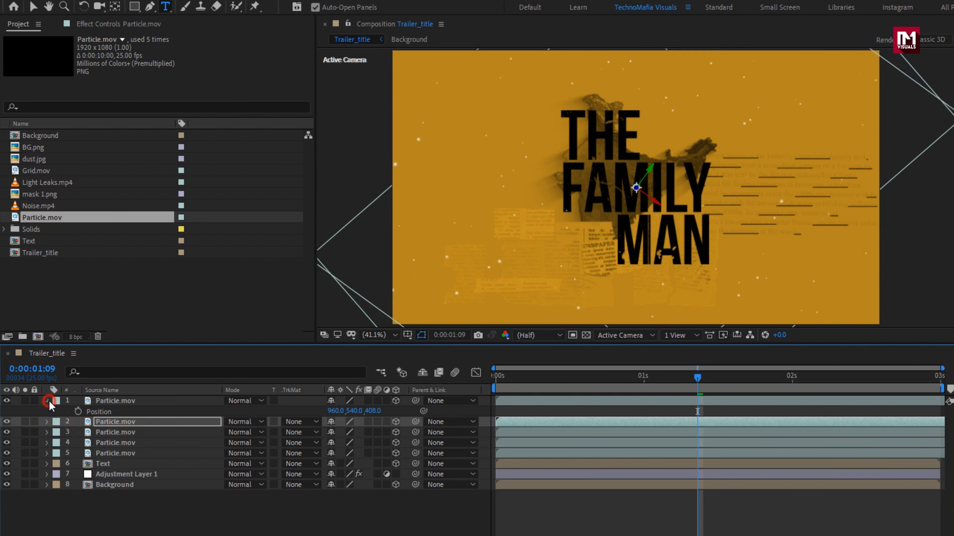
pyautogui.click(48, 400)
# Push the third particle copy to Z −453 and the fourth further back in depth
pyautogui.click(127, 423)
pyautogui.press('p')
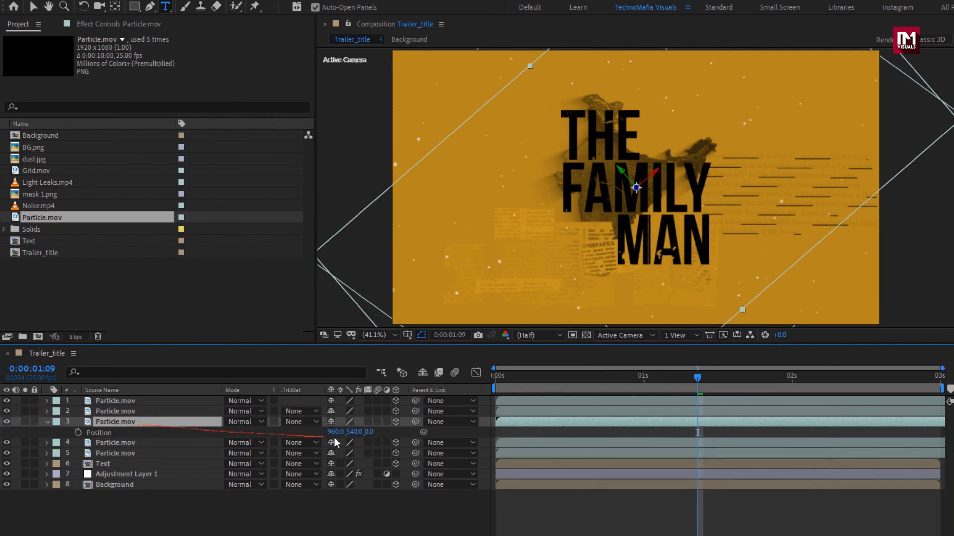
pyautogui.moveTo(370, 432); pyautogui.dragTo(145, 431)
pyautogui.click(47, 422)
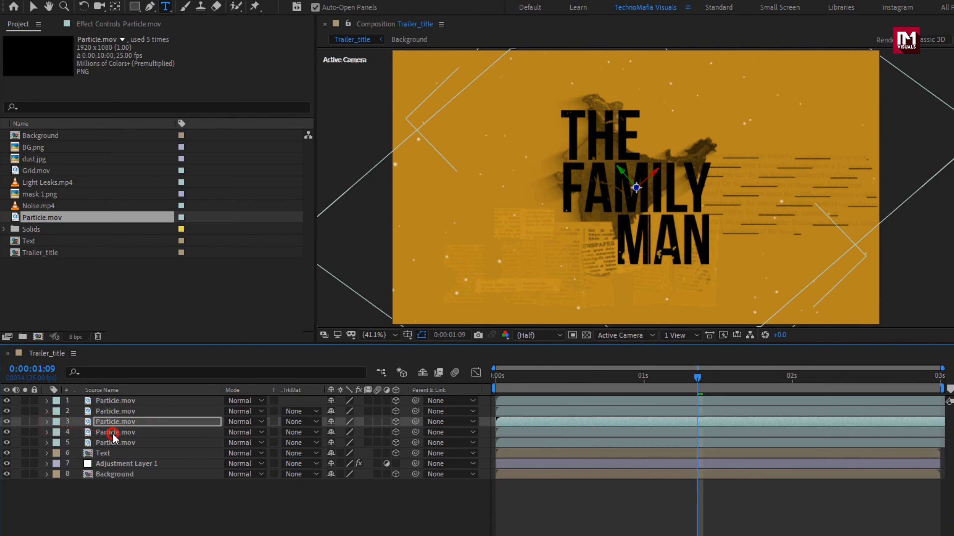
pyautogui.click(109, 433)
pyautogui.press('p')
pyautogui.moveTo(369, 442); pyautogui.dragTo(31, 429)
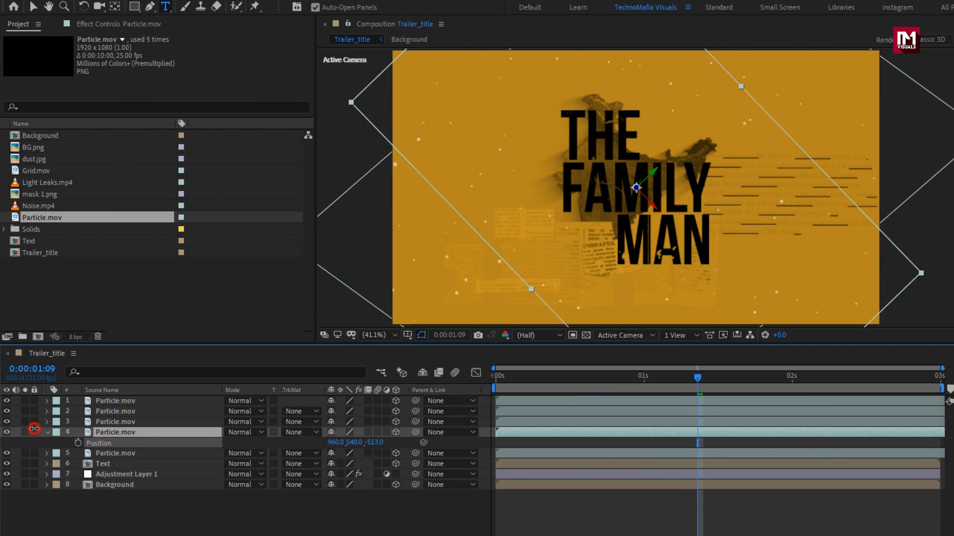
pyautogui.click(47, 432)
# Add dust.jpg on top as a 3D layer rotated 180° on Z
pyautogui.moveTo(35, 159); pyautogui.dragTo(109, 399)
pyautogui.click(396, 401)
pyautogui.press('r')
pyautogui.click(349, 442)
pyautogui.write('180')
pyautogui.press('Return')
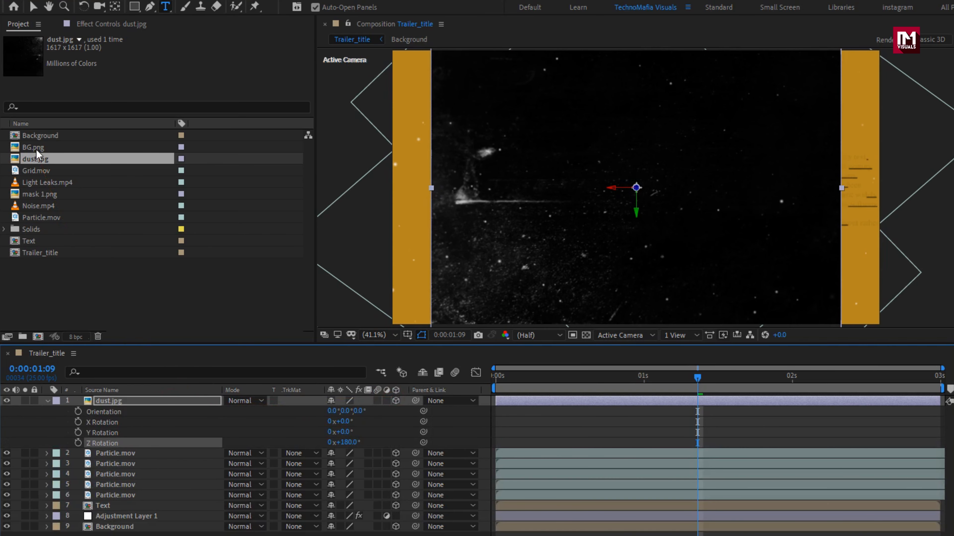
# Add mask 1.png above dust.jpg and use it as the dust's Luma Inverted Matte
pyautogui.moveTo(44, 194); pyautogui.dragTo(149, 399)
pyautogui.click(47, 411)
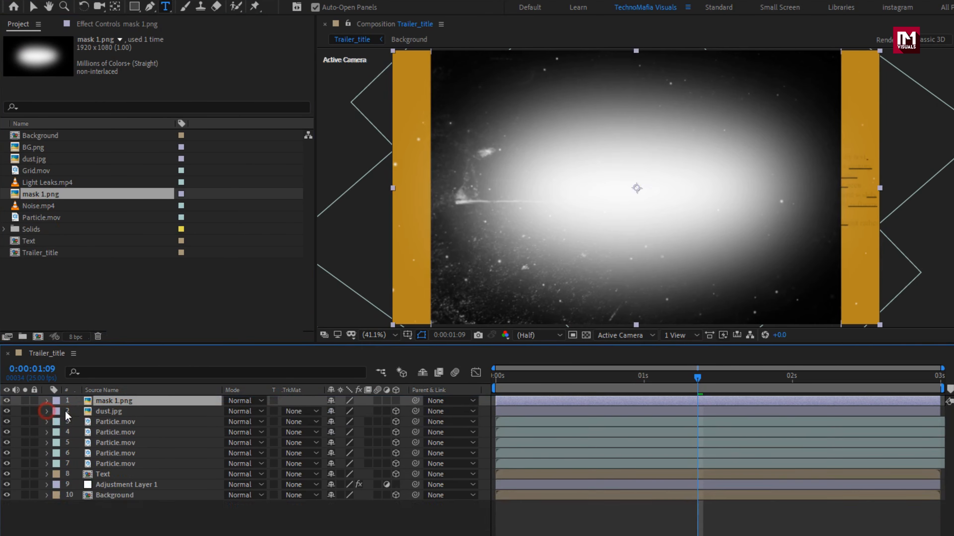
pyautogui.click(119, 412)
pyautogui.click(300, 411)
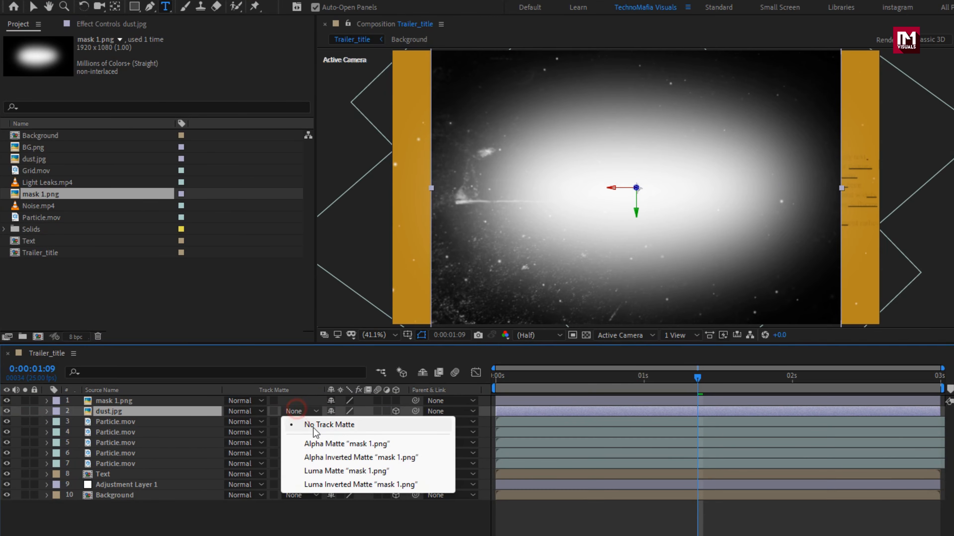
pyautogui.click(362, 484)
# Push the dust layer back to Z −474 and duplicate the mask-and-dust pair
pyautogui.press('p')
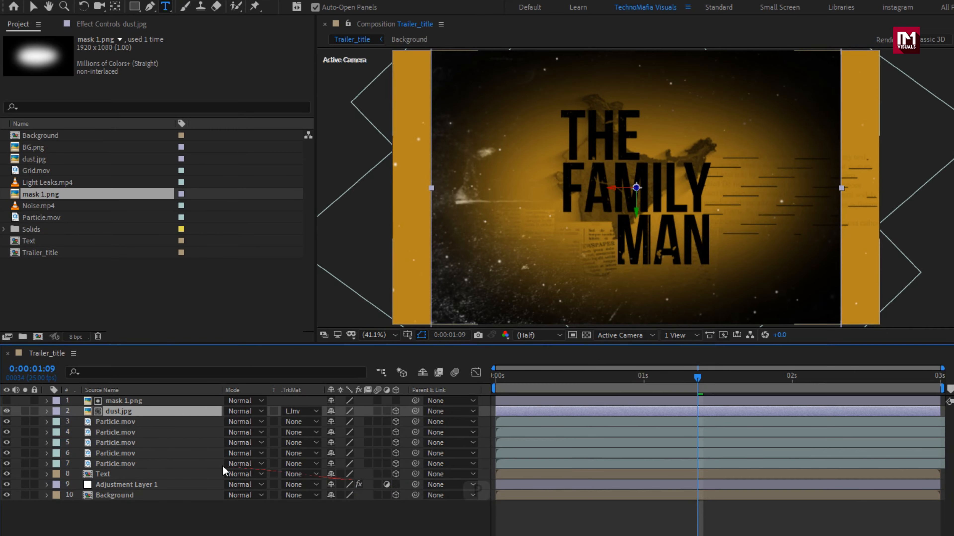
pyautogui.press('p')
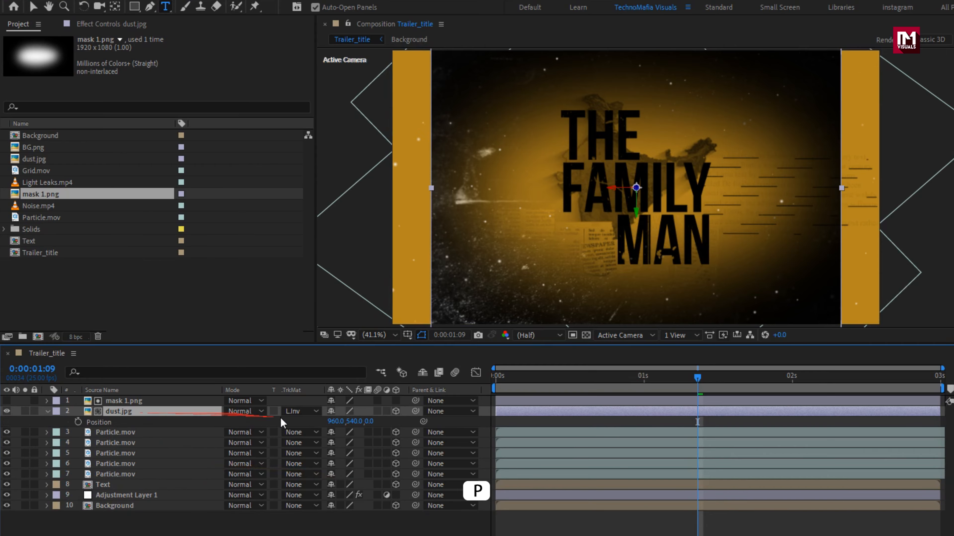
pyautogui.moveTo(364, 421); pyautogui.dragTo(81, 427)
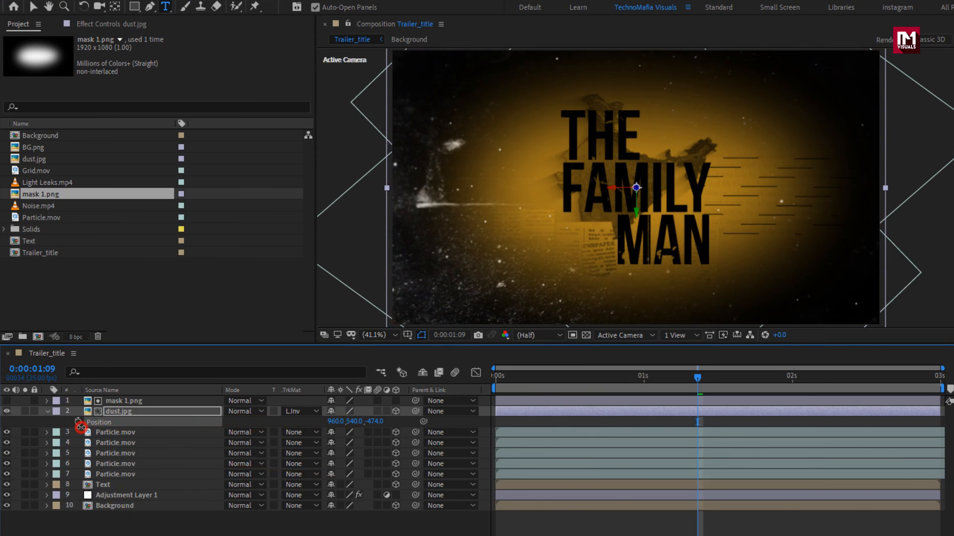
pyautogui.keyDown('shift'); pyautogui.click(119, 402); pyautogui.keyUp('shift')
pyautogui.hotkey('ctrl', 'd')
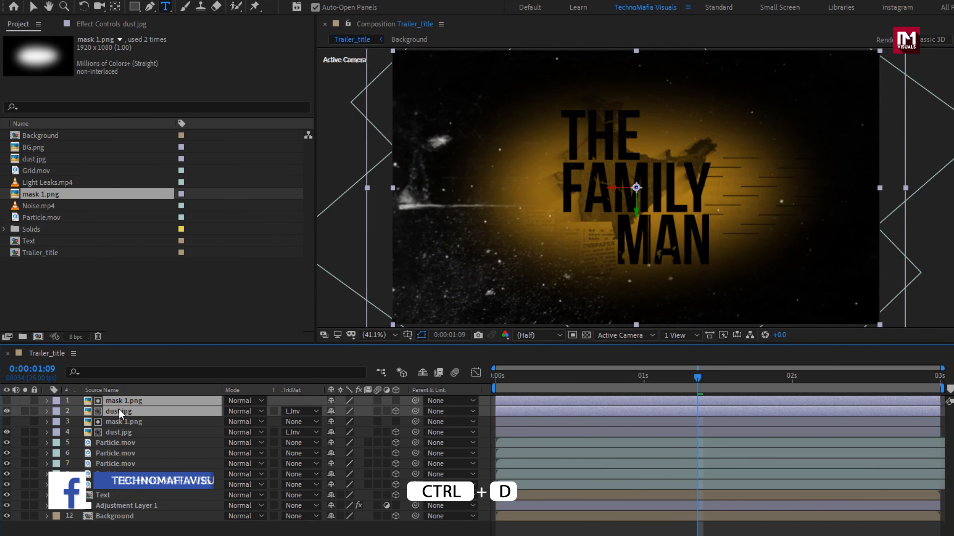
# Reset the upper dust layer's Z rotation to 0
pyautogui.click(119, 419)
pyautogui.click(120, 412)
pyautogui.press('r')
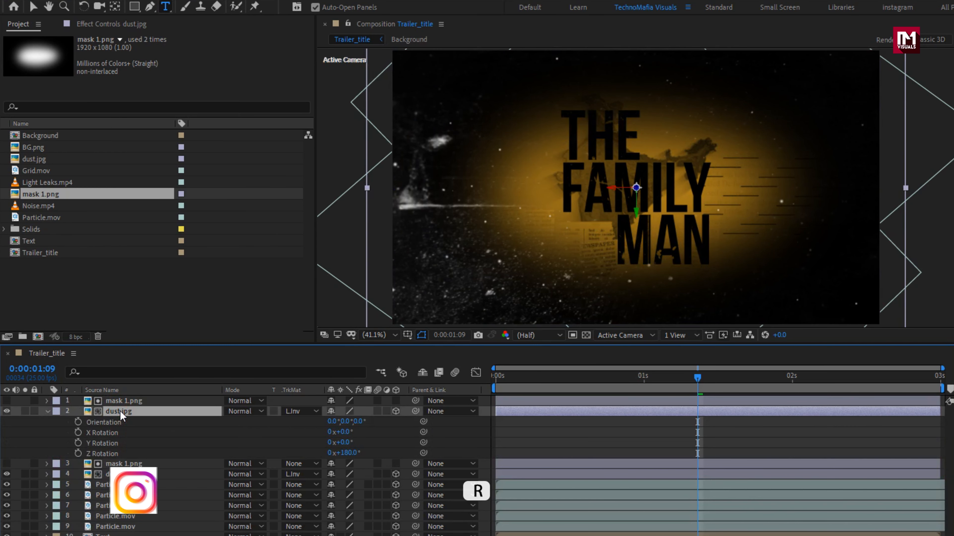
pyautogui.click(347, 453)
pyautogui.write('0')
pyautogui.press('Return')
pyautogui.press('r')
pyautogui.click(119, 432)
# Set both dust layers' blending mode to Screen
pyautogui.click(234, 433)
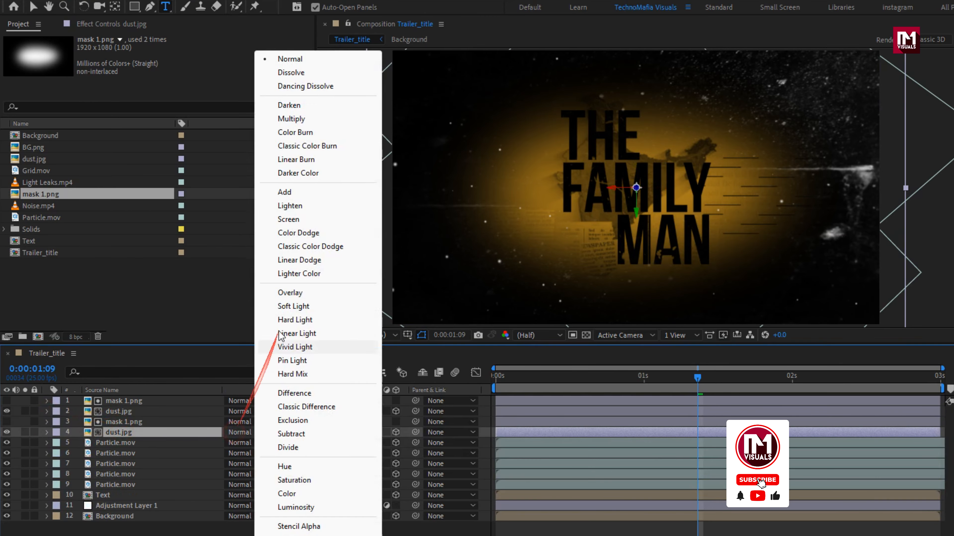
pyautogui.click(287, 218)
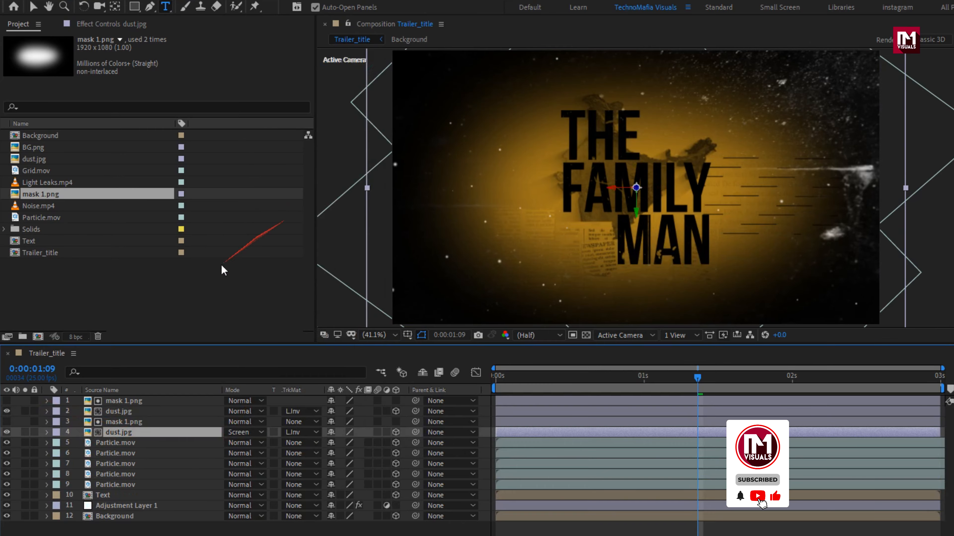
pyautogui.click(134, 410)
pyautogui.click(236, 412)
pyautogui.click(288, 219)
# Duplicate the mask-and-dust pair again and rotate the top dust to 126° on Z
pyautogui.hotkey('ctrl', 'd')
pyautogui.click(119, 412)
pyautogui.press('r')
pyautogui.moveTo(346, 453); pyautogui.dragTo(421, 450)
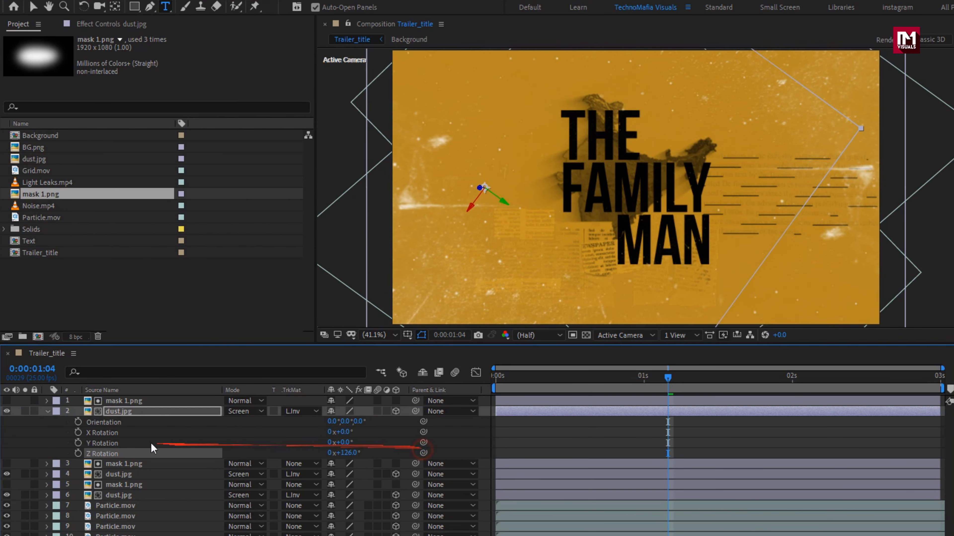
# Move the lowest dust.jpg copy forward to Z position -317
pyautogui.click(49, 411)
pyautogui.click(110, 411)
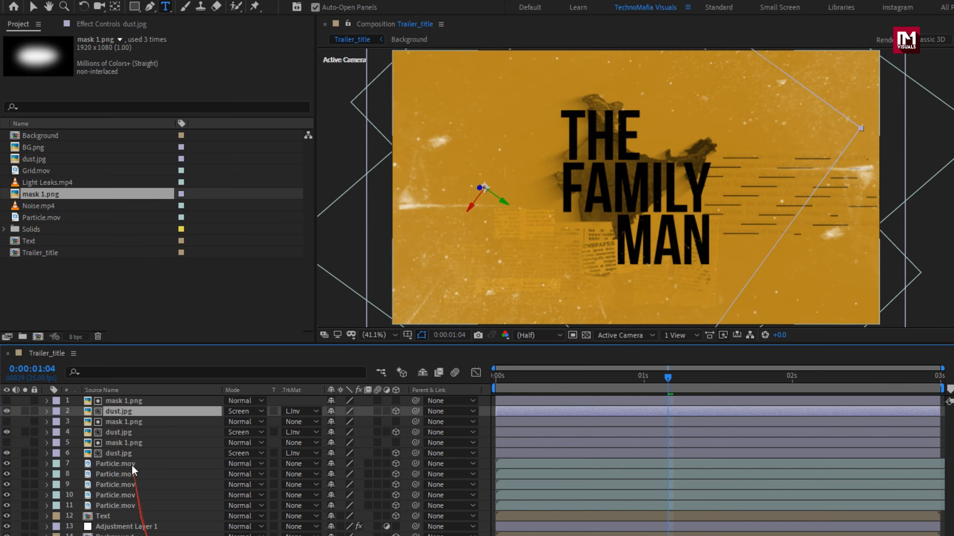
pyautogui.click(121, 452)
pyautogui.press('p')
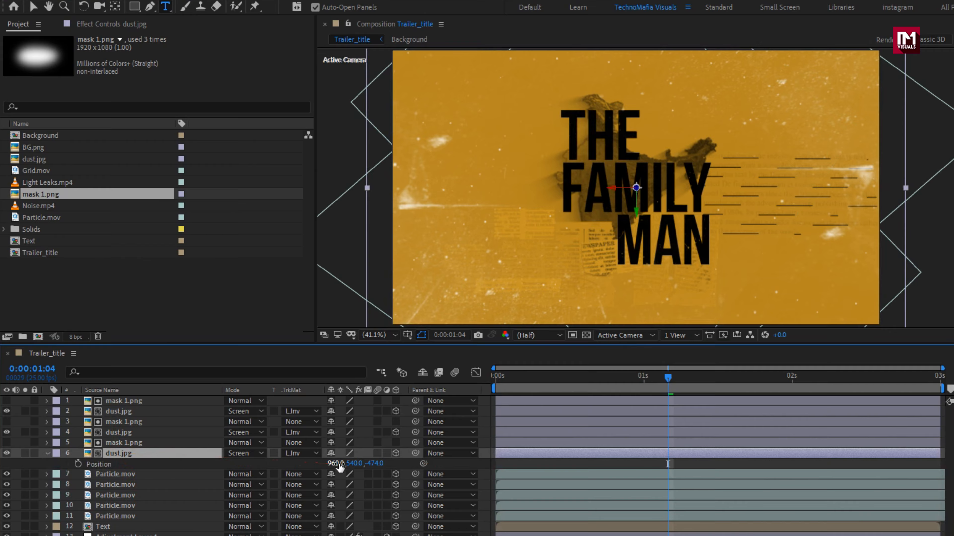
pyautogui.moveTo(375, 463); pyautogui.dragTo(203, 459)
pyautogui.click(118, 411)
pyautogui.click(47, 453)
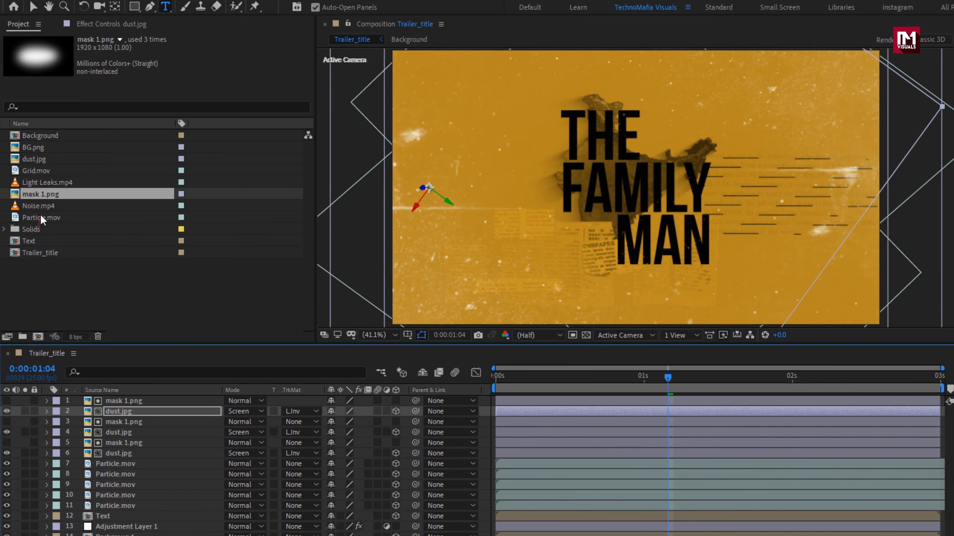
# Add Grid.mov as a 3D layer and Noise.mp4 on top in Add blend mode
pyautogui.moveTo(36, 171); pyautogui.dragTo(116, 401)
pyautogui.click(395, 401)
pyautogui.moveTo(39, 206); pyautogui.dragTo(115, 400)
pyautogui.click(246, 401)
pyautogui.click(248, 210)
# Set the Noise.mp4 layer's opacity to 15% and make it 3D
pyautogui.press('t')
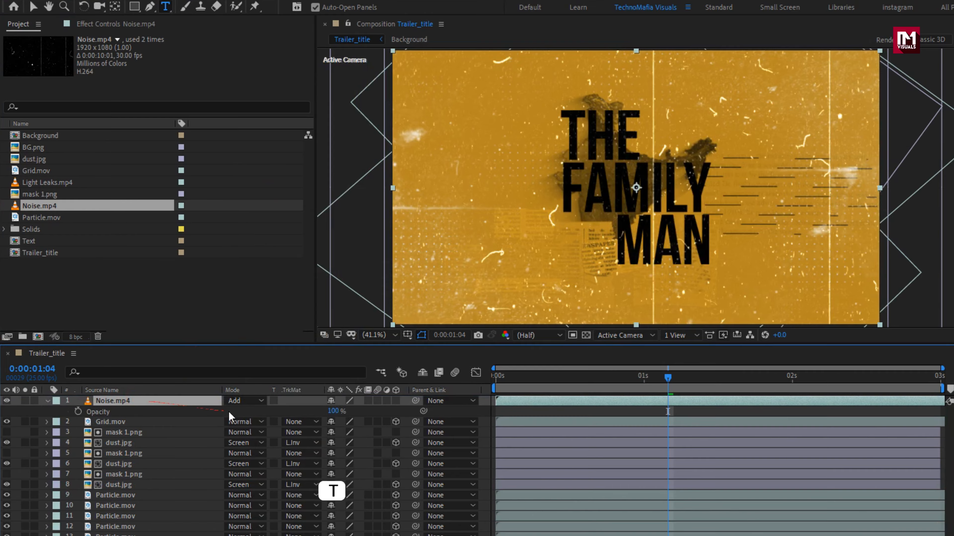
pyautogui.click(335, 411)
pyautogui.write('15')
pyautogui.press('Return')
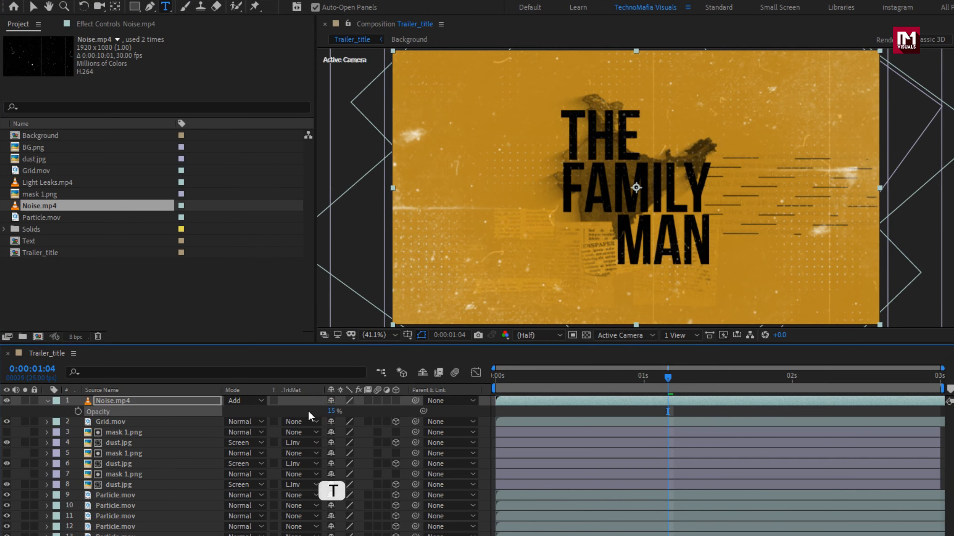
pyautogui.click(49, 400)
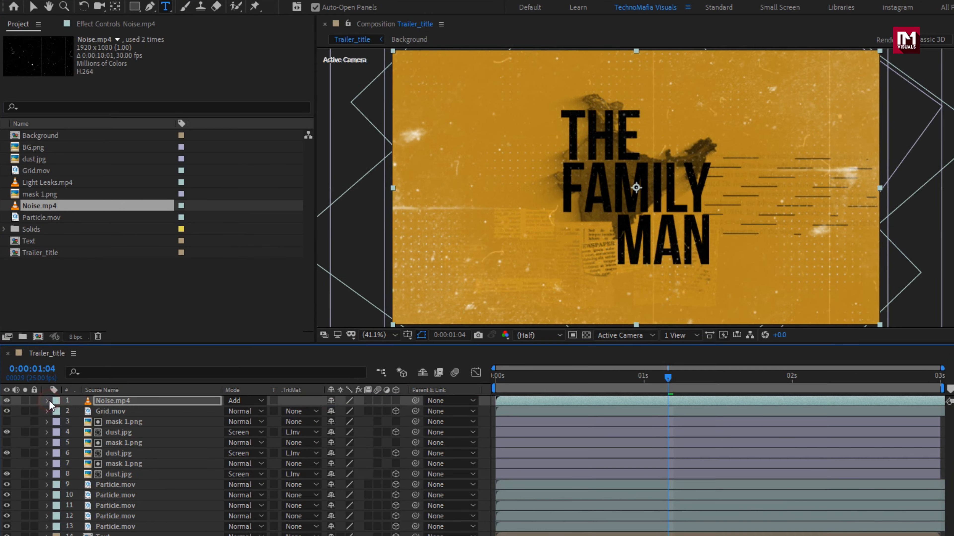
pyautogui.click(396, 401)
# Add a new camera layer to the composition with default settings
pyautogui.rightClick(349, 401)
pyautogui.moveTo(375, 409)
pyautogui.click(542, 468)
pyautogui.press('Return')
pyautogui.rightClick(349, 401)
# Create a 3D Null 1 and parent Camera 1 to it
pyautogui.click(554, 482)
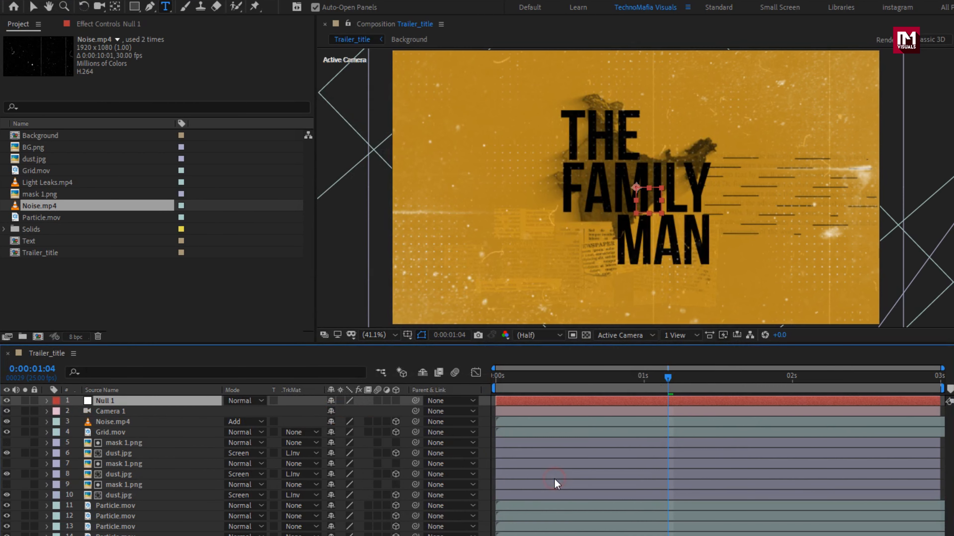
pyautogui.click(396, 401)
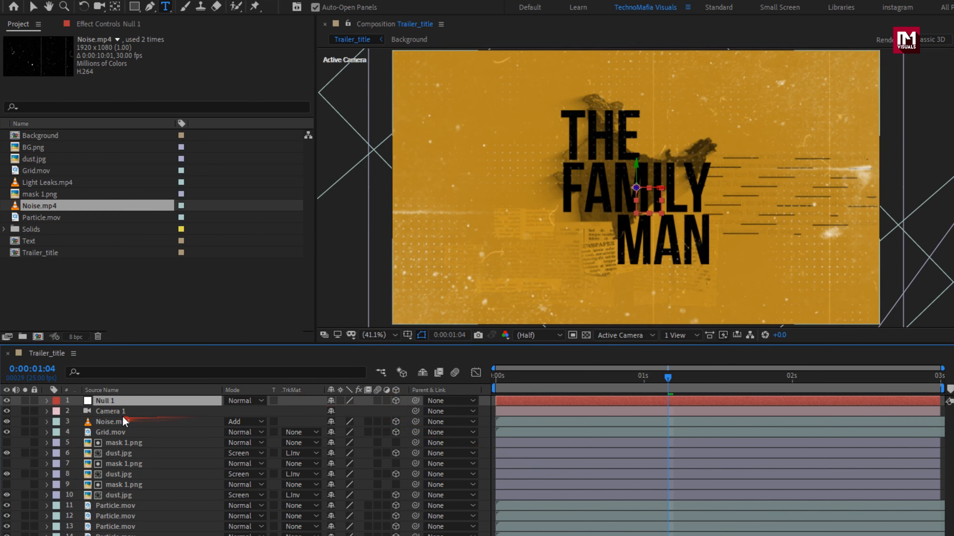
pyautogui.click(117, 411)
pyautogui.click(434, 413)
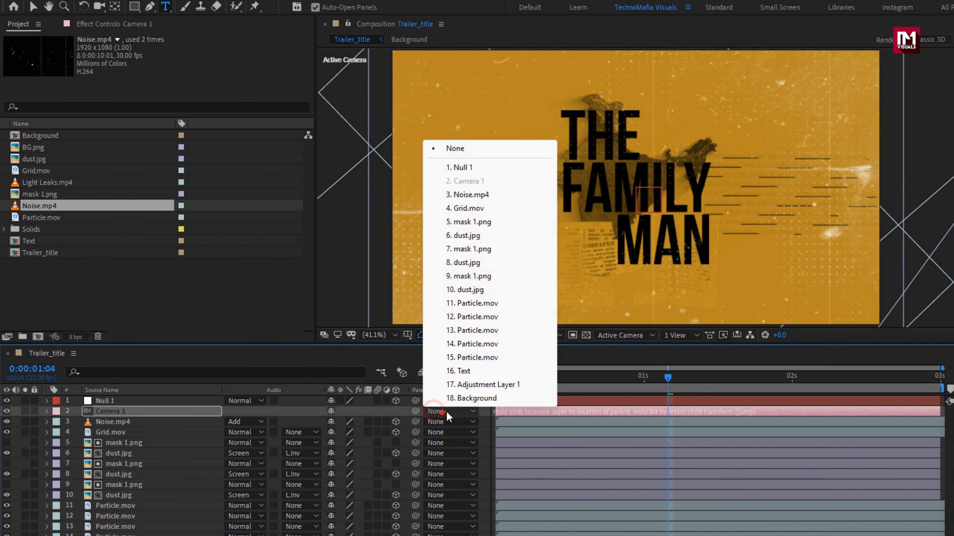
pyautogui.click(462, 167)
# Keyframe Null 1's position from the start to Z 240 at 2:24
pyautogui.click(105, 401)
pyautogui.press('p')
pyautogui.moveTo(667, 377); pyautogui.dragTo(491, 378)
pyautogui.click(77, 412)
pyautogui.moveTo(496, 378); pyautogui.dragTo(940, 378)
pyautogui.moveTo(371, 411); pyautogui.dragTo(590, 381)
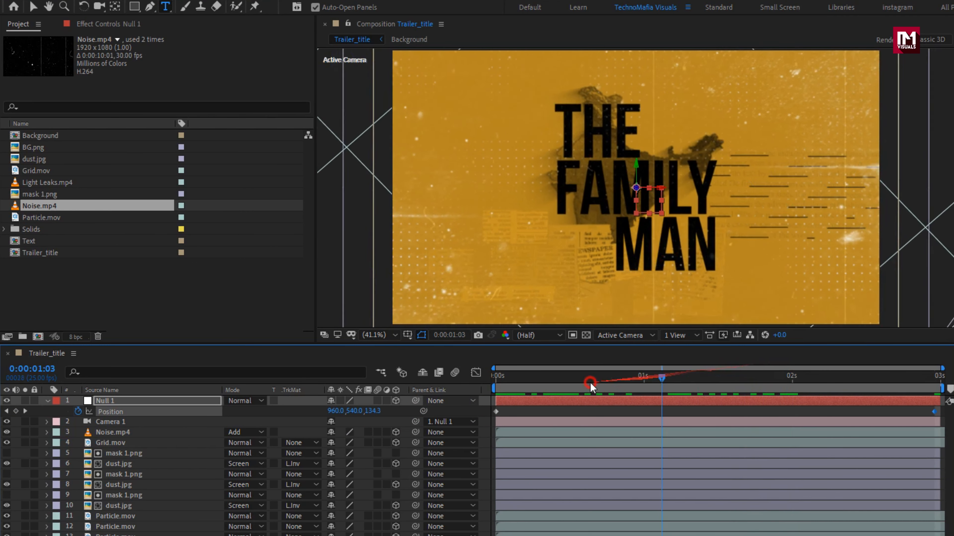